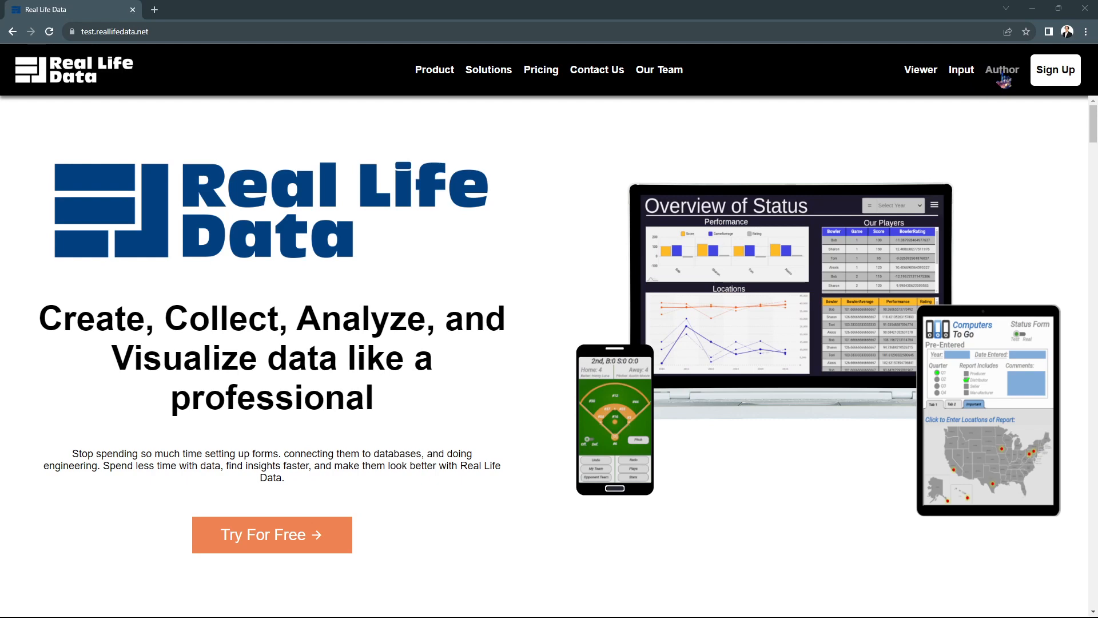
# Sign up with Google on the FREE plan, keeping the display name and accepting the alpha terms.
pyautogui.click(1002, 77)
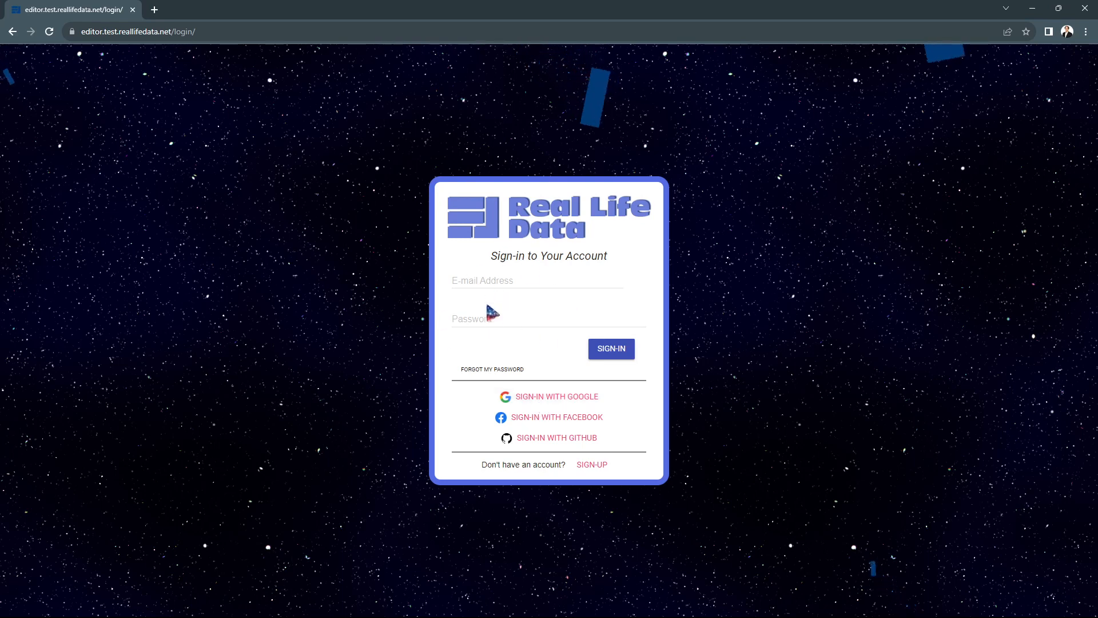
pyautogui.click(549, 400)
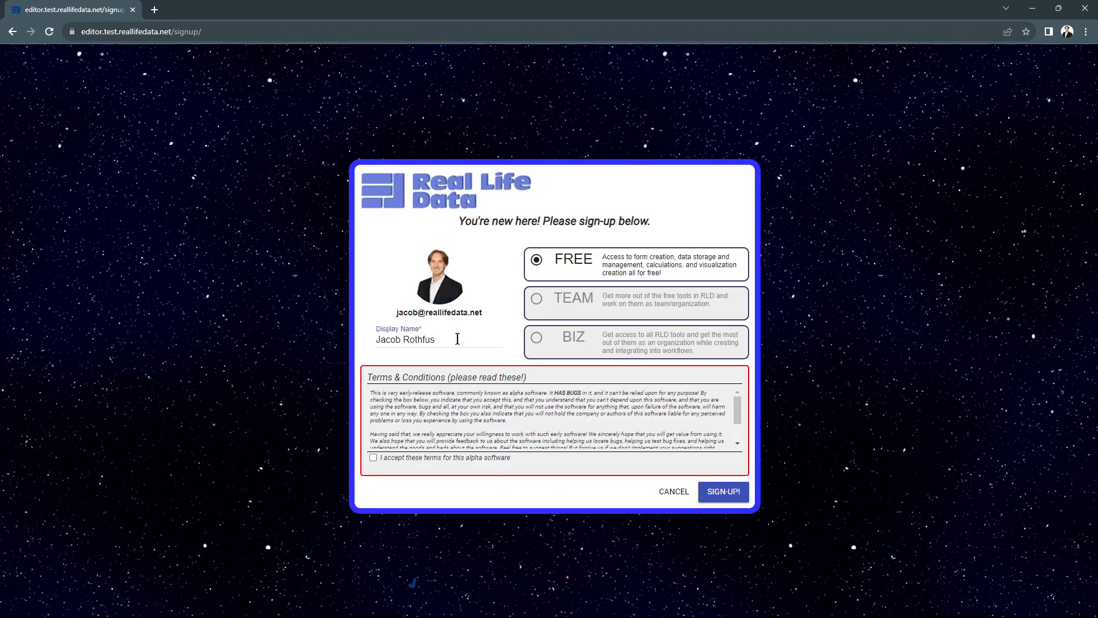
pyautogui.click(457, 338)
pyautogui.moveTo(457, 339); pyautogui.dragTo(371, 342)
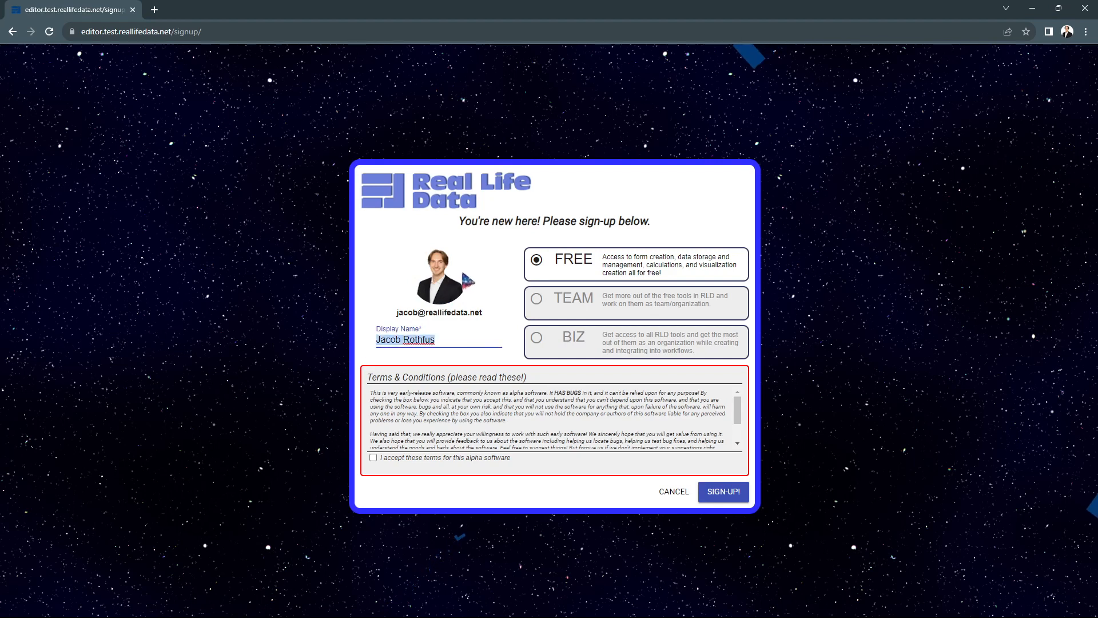
pyautogui.click(382, 282)
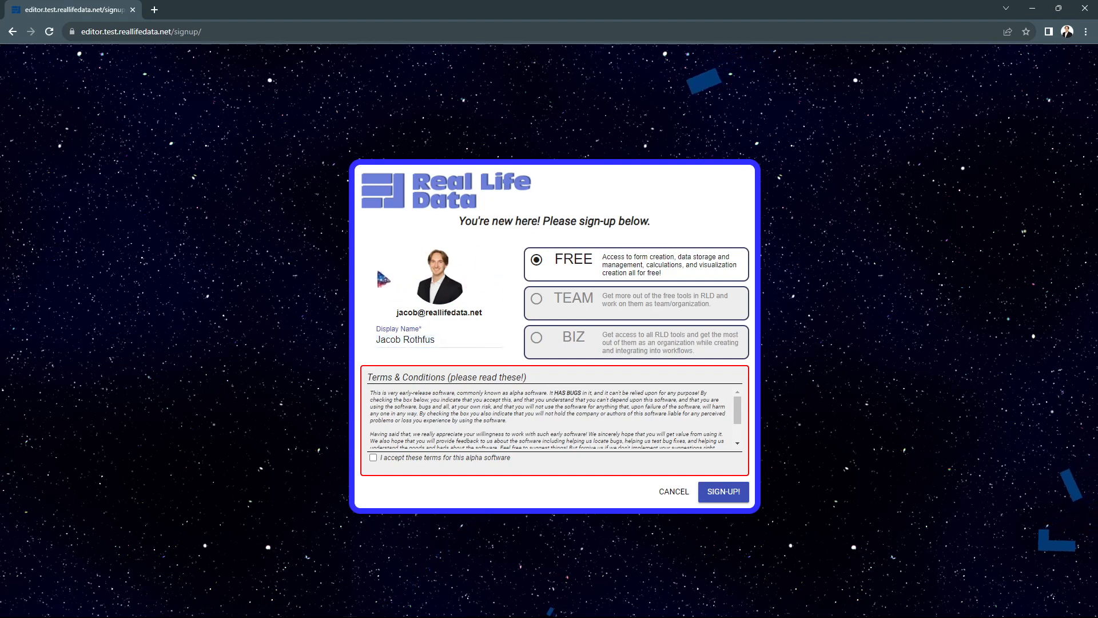
pyautogui.click(373, 457)
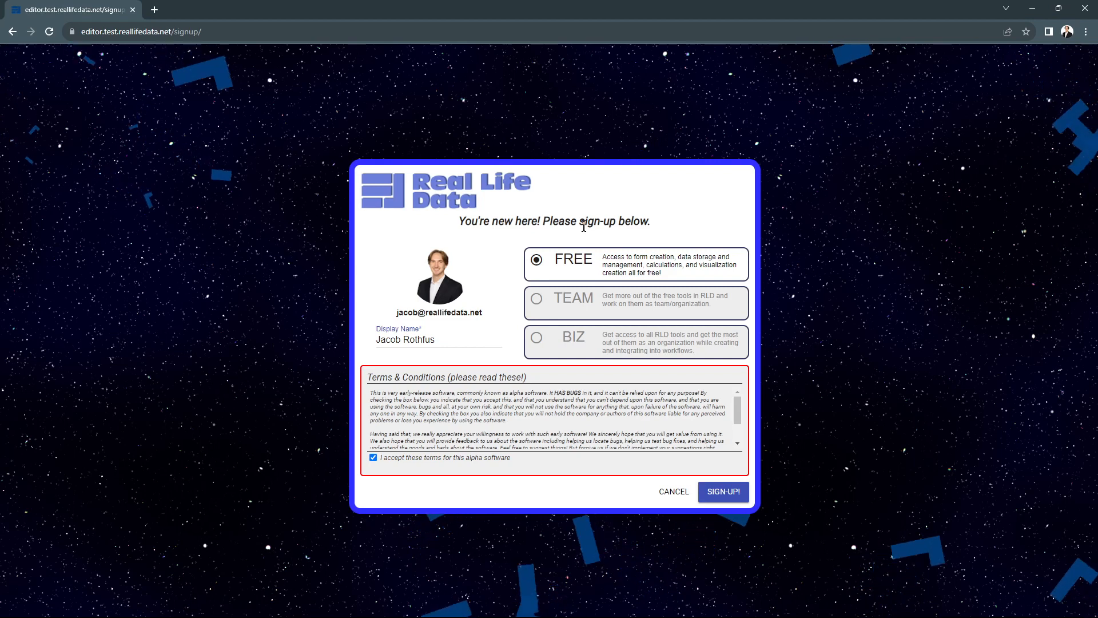
pyautogui.click(728, 495)
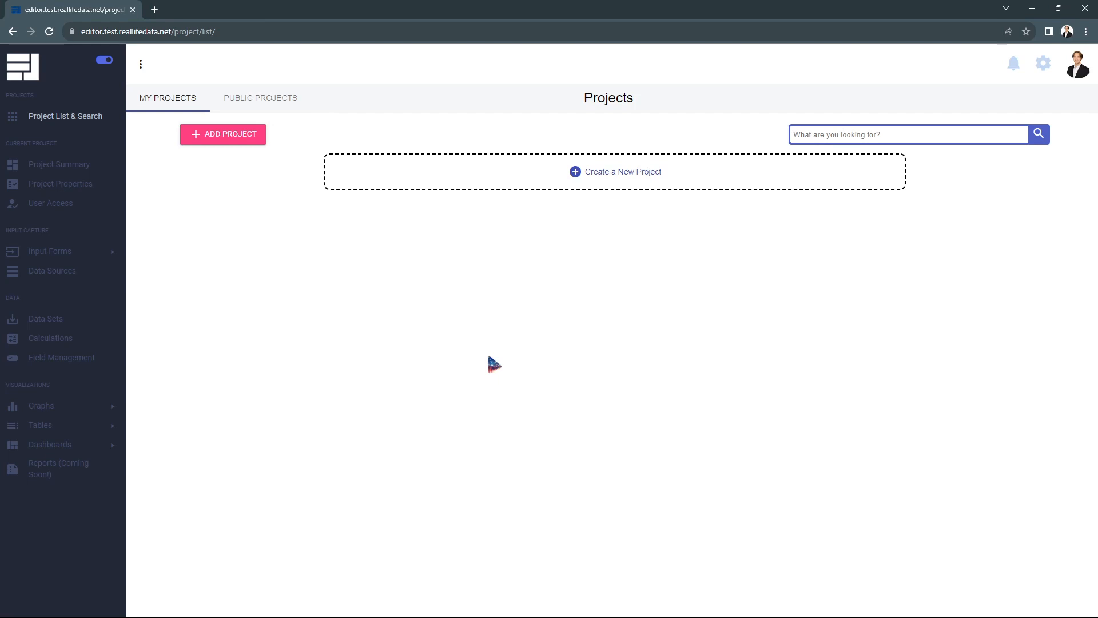
# Create a new project named 'Health Tracking App'.
pyautogui.click(591, 181)
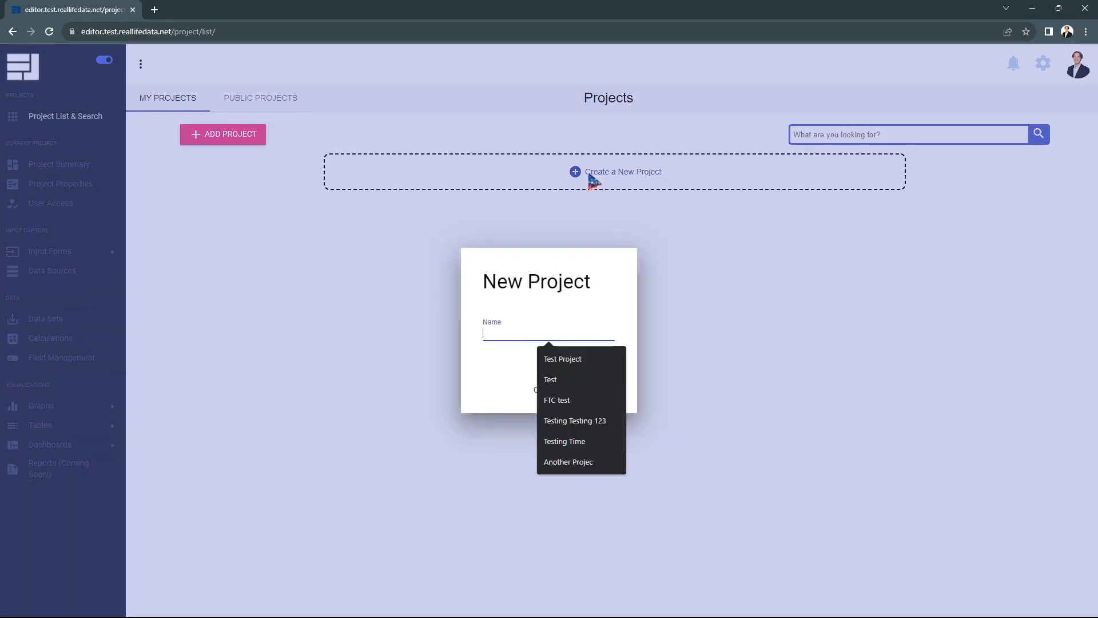
pyautogui.click(519, 332)
pyautogui.write('Health Tracking App')
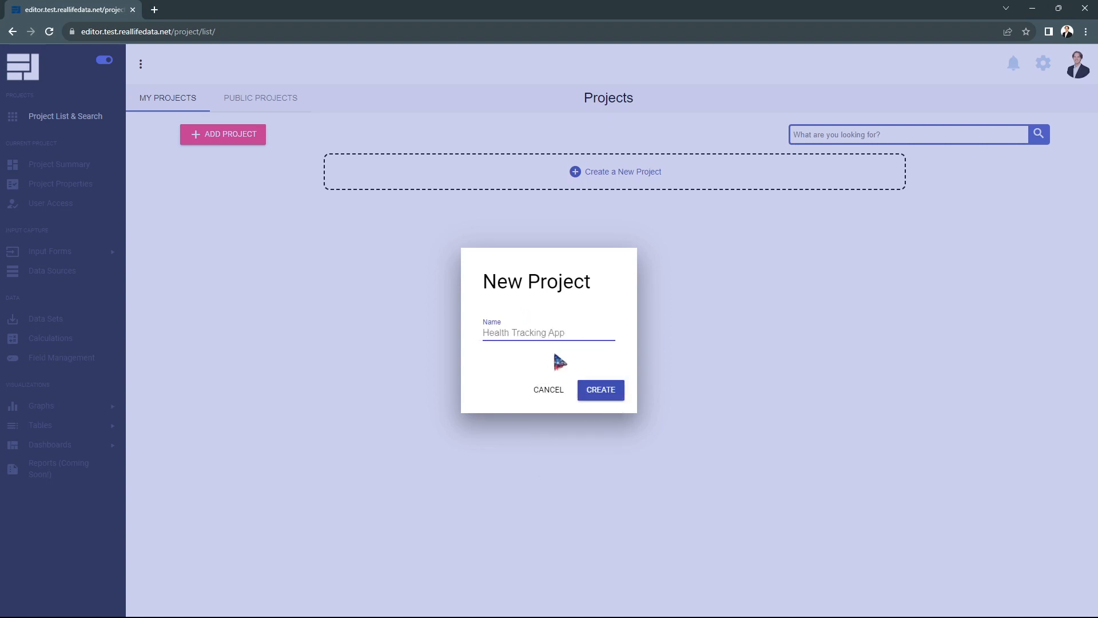
pyautogui.click(596, 399)
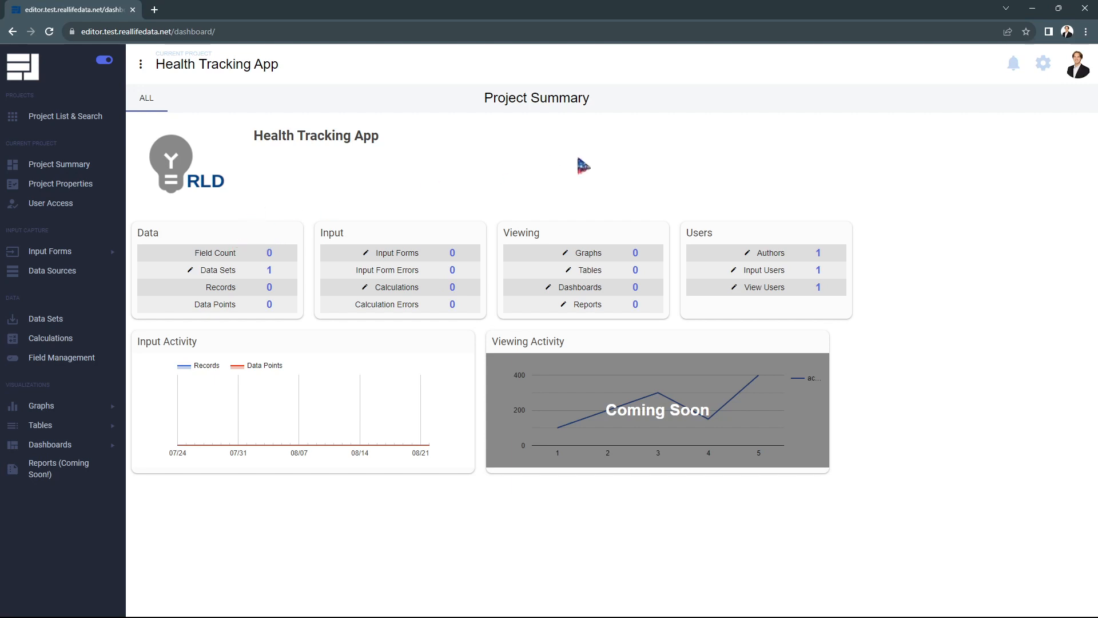
pyautogui.moveTo(518, 173); pyautogui.dragTo(181, 161)
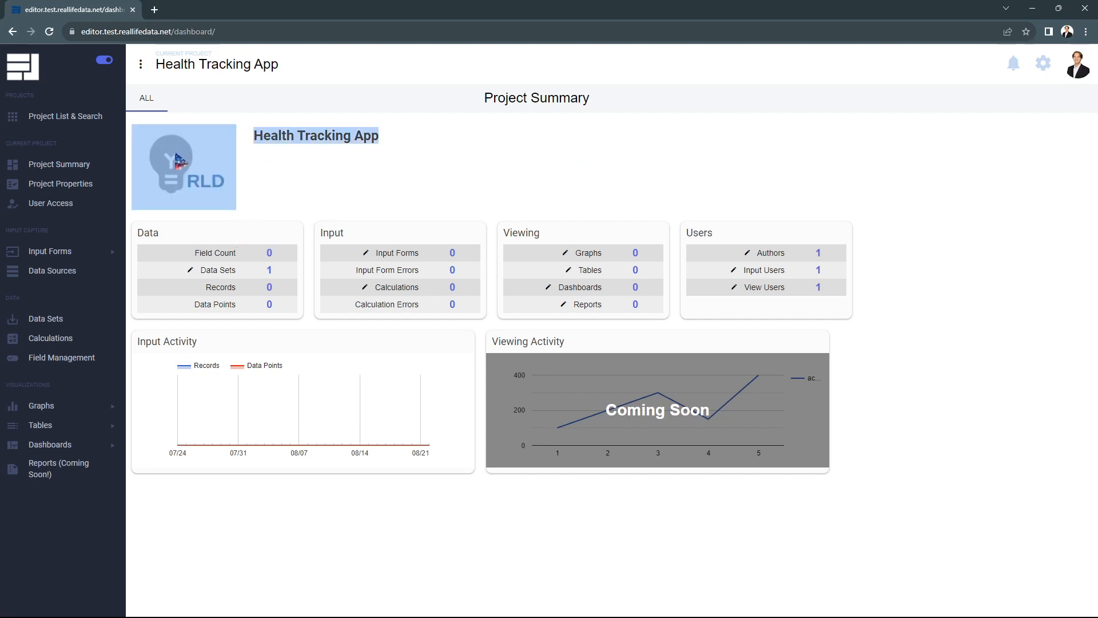
pyautogui.click(446, 190)
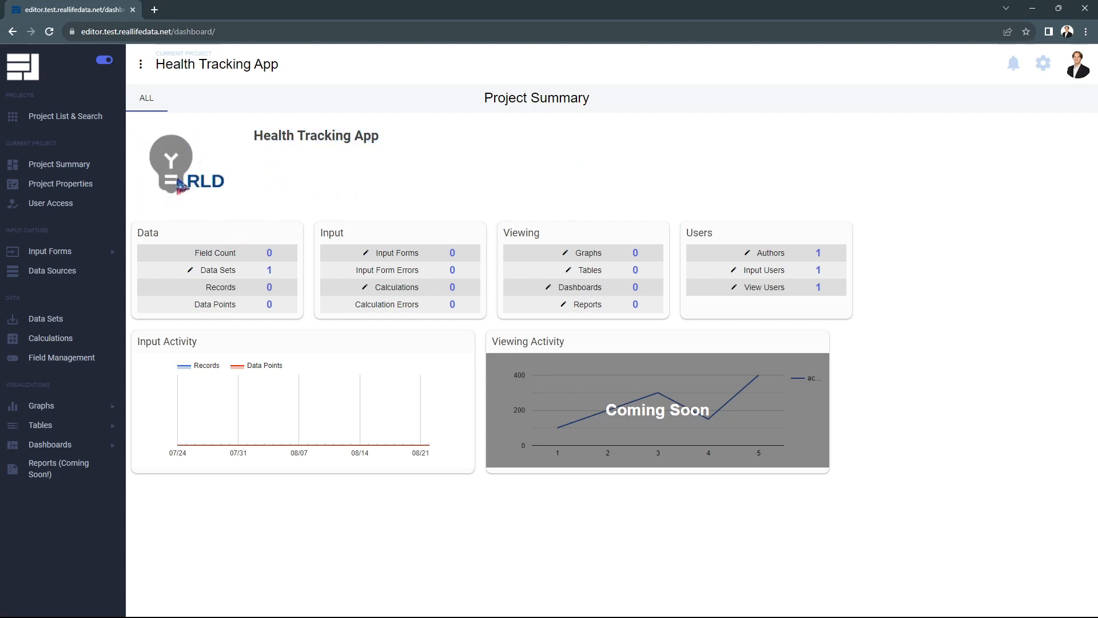
pyautogui.moveTo(400, 150); pyautogui.dragTo(255, 139)
pyautogui.click(445, 159)
pyautogui.tripleClick(225, 252)
pyautogui.click(282, 268)
pyautogui.moveTo(290, 271); pyautogui.dragTo(262, 274)
pyautogui.click(284, 274)
pyautogui.moveTo(284, 290); pyautogui.dragTo(203, 293)
pyautogui.click(285, 294)
pyautogui.moveTo(287, 309); pyautogui.dragTo(192, 310)
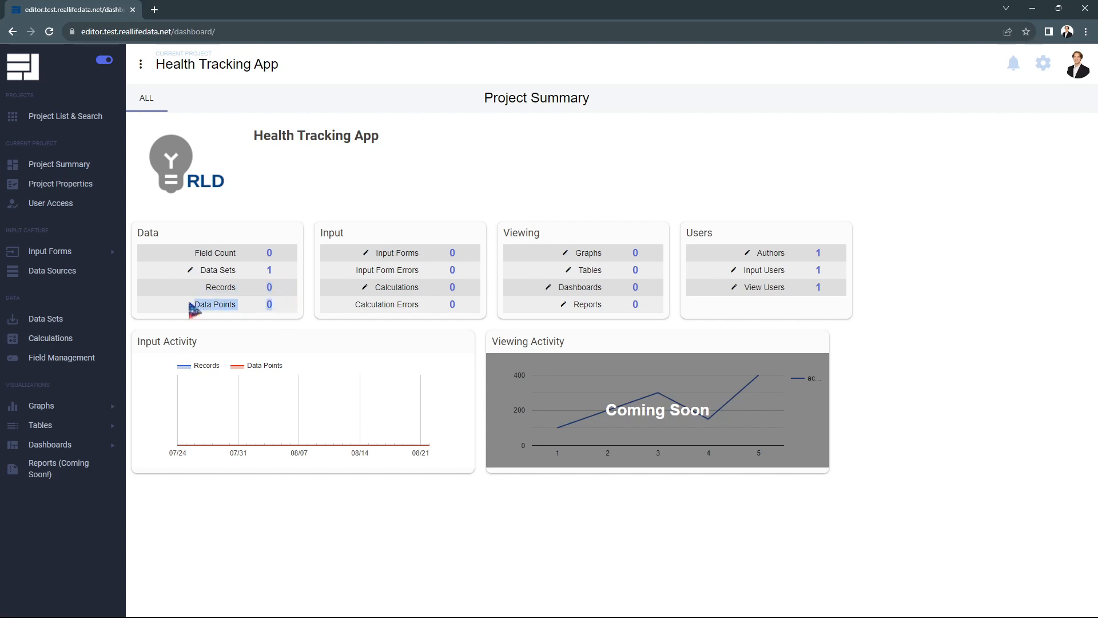
pyautogui.click(287, 312)
pyautogui.moveTo(287, 312); pyautogui.dragTo(192, 311)
pyautogui.click(189, 311)
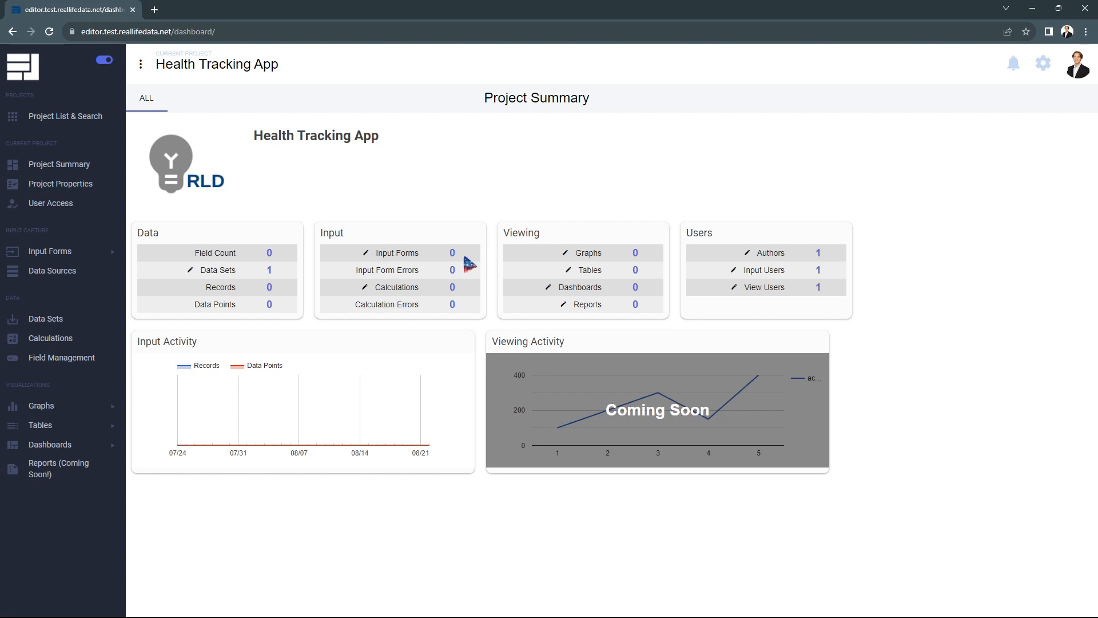
pyautogui.moveTo(449, 258); pyautogui.dragTo(366, 255)
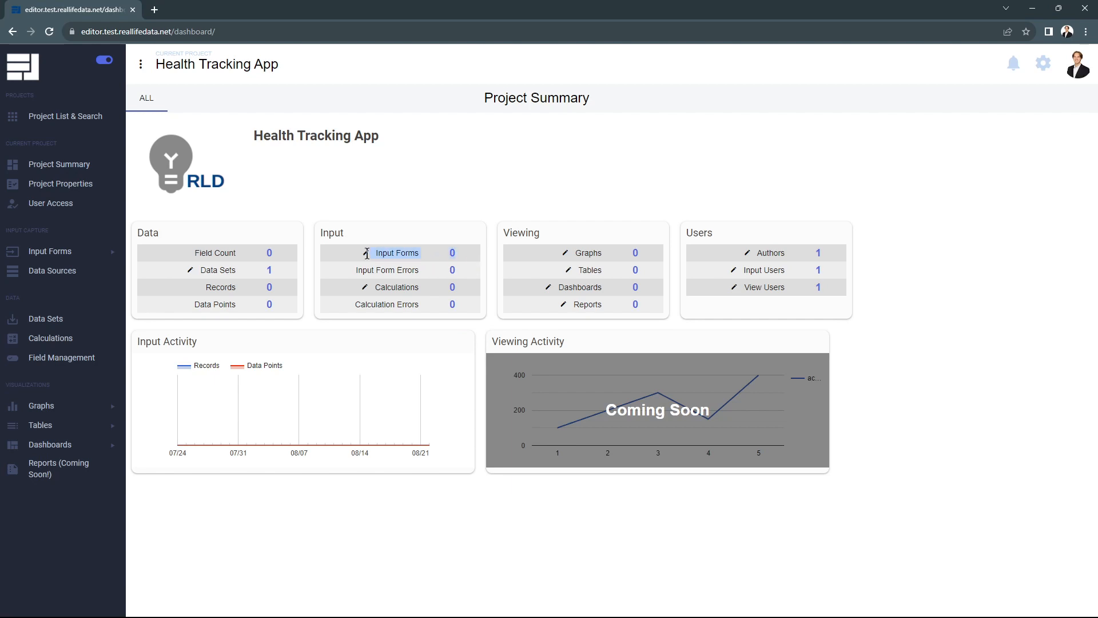
pyautogui.click(404, 230)
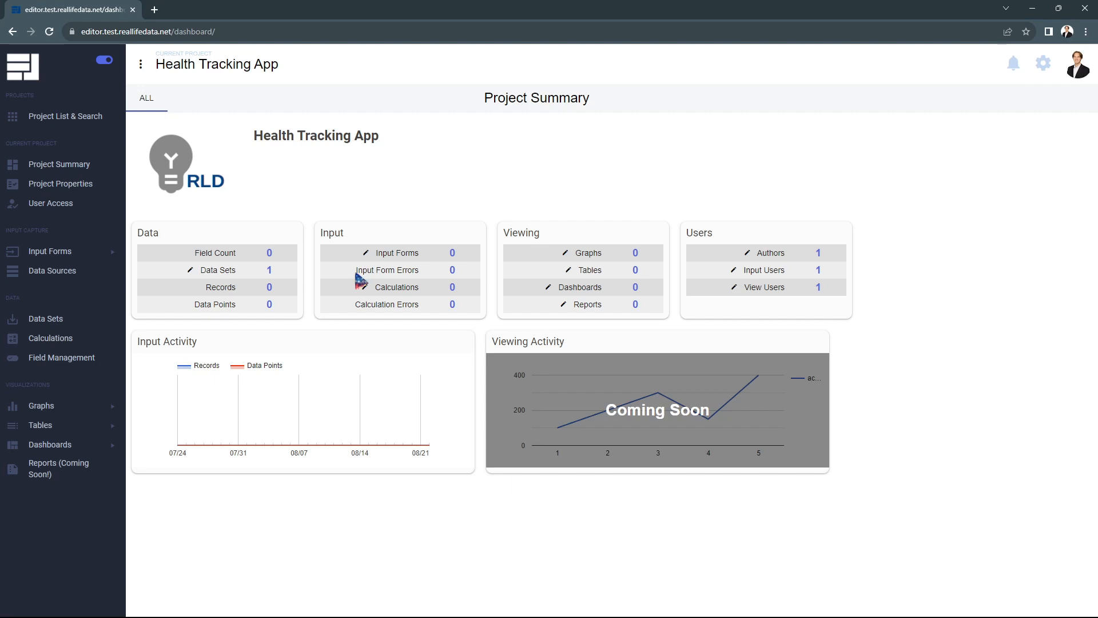
pyautogui.moveTo(355, 273); pyautogui.dragTo(476, 273)
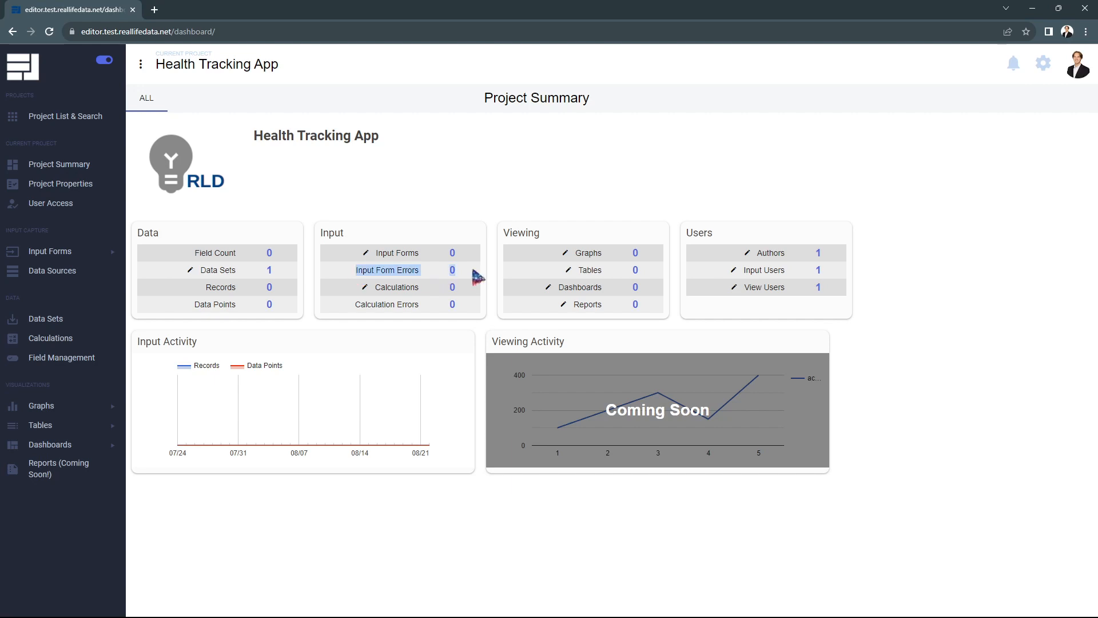
pyautogui.click(475, 277)
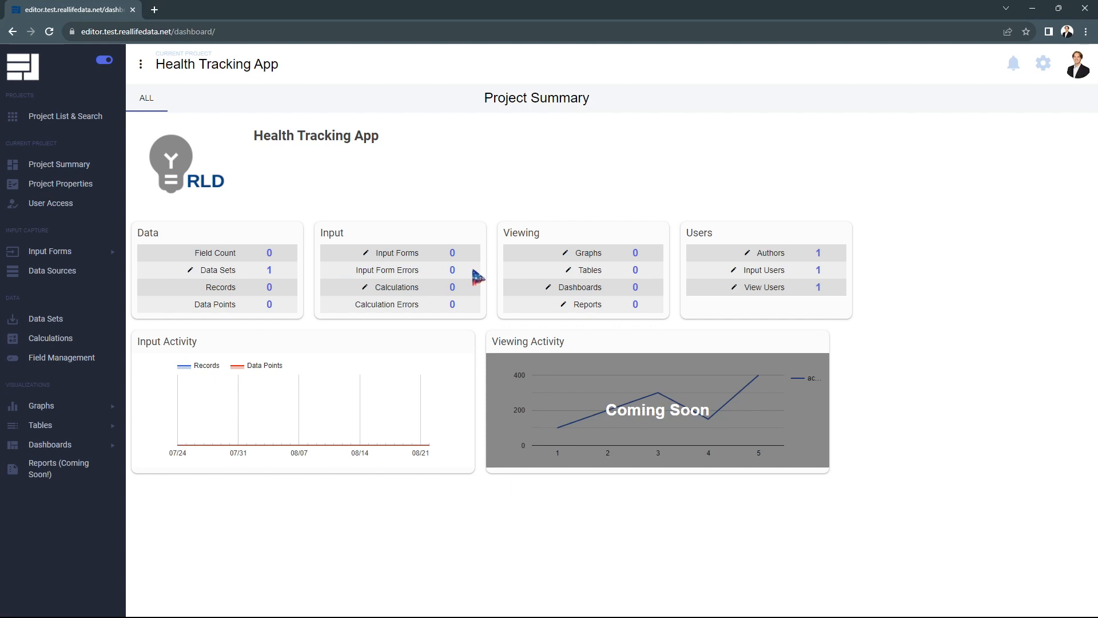
pyautogui.moveTo(429, 286); pyautogui.dragTo(345, 289)
pyautogui.click(345, 285)
pyautogui.moveTo(351, 308); pyautogui.dragTo(448, 306)
pyautogui.click(466, 306)
pyautogui.moveTo(627, 253); pyautogui.dragTo(542, 258)
# Highlight the Tables, Dashboards and Reports counts on the project summary.
pyautogui.moveTo(647, 273); pyautogui.dragTo(569, 274)
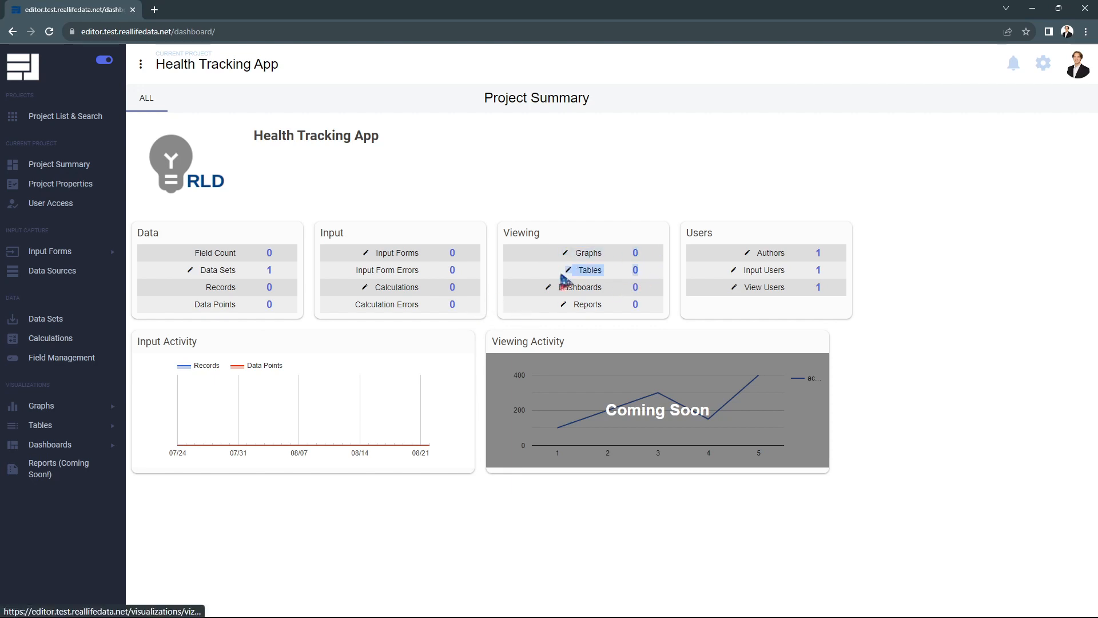
pyautogui.moveTo(649, 287); pyautogui.dragTo(537, 284)
pyautogui.moveTo(658, 307); pyautogui.dragTo(519, 294)
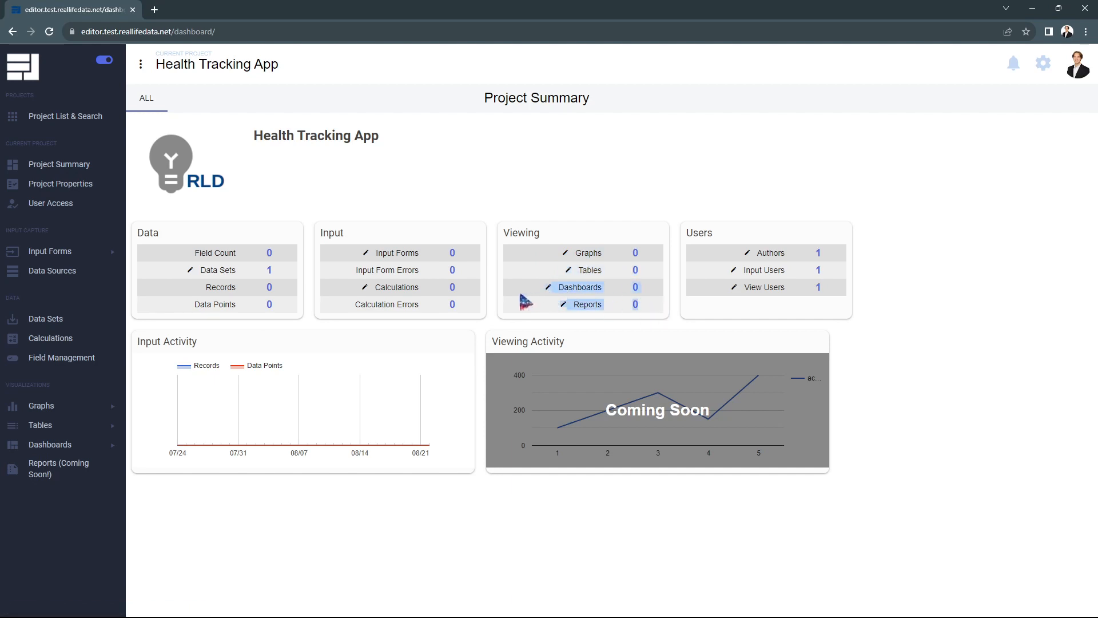
pyautogui.click(600, 209)
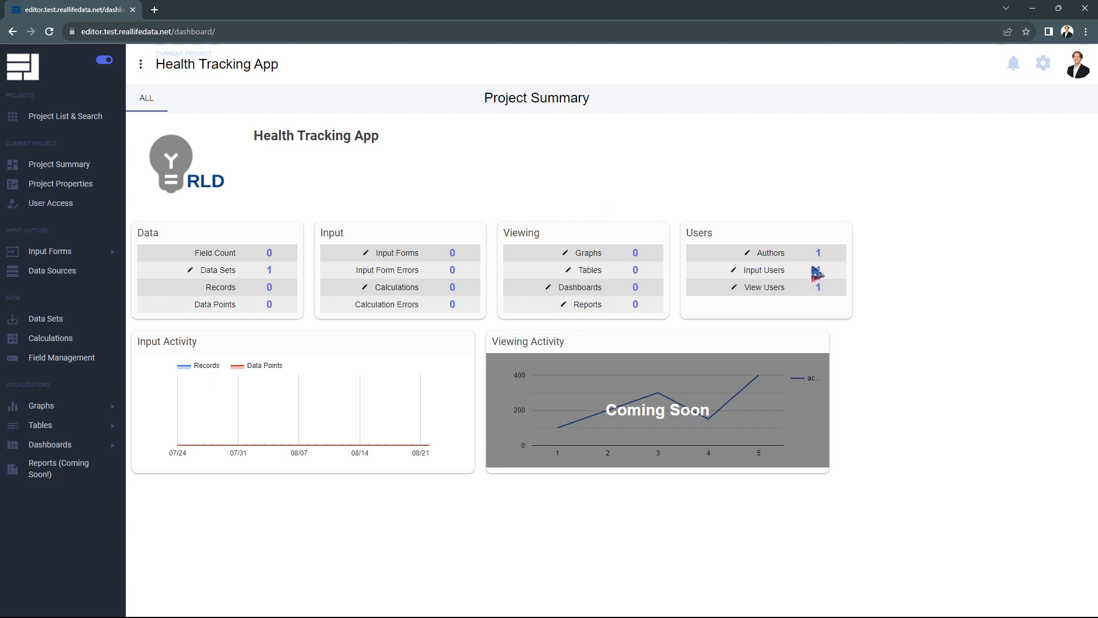
# Highlight the Input Users, View Users and Authors counts, then go to Project Properties.
pyautogui.moveTo(829, 273); pyautogui.dragTo(716, 271)
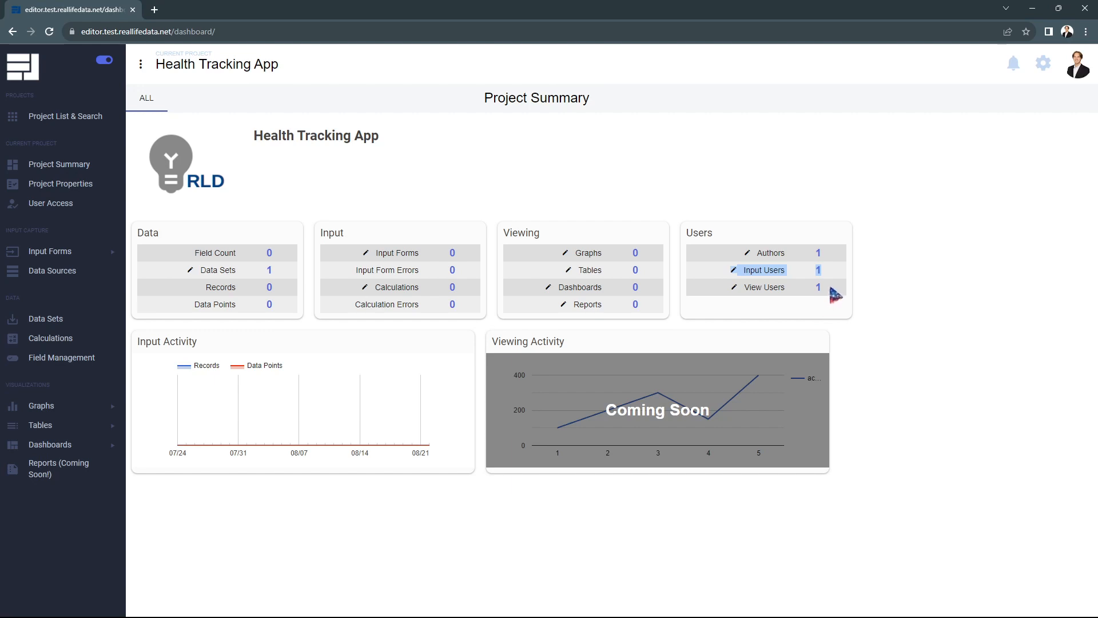
pyautogui.click(803, 291)
pyautogui.moveTo(807, 296); pyautogui.dragTo(723, 294)
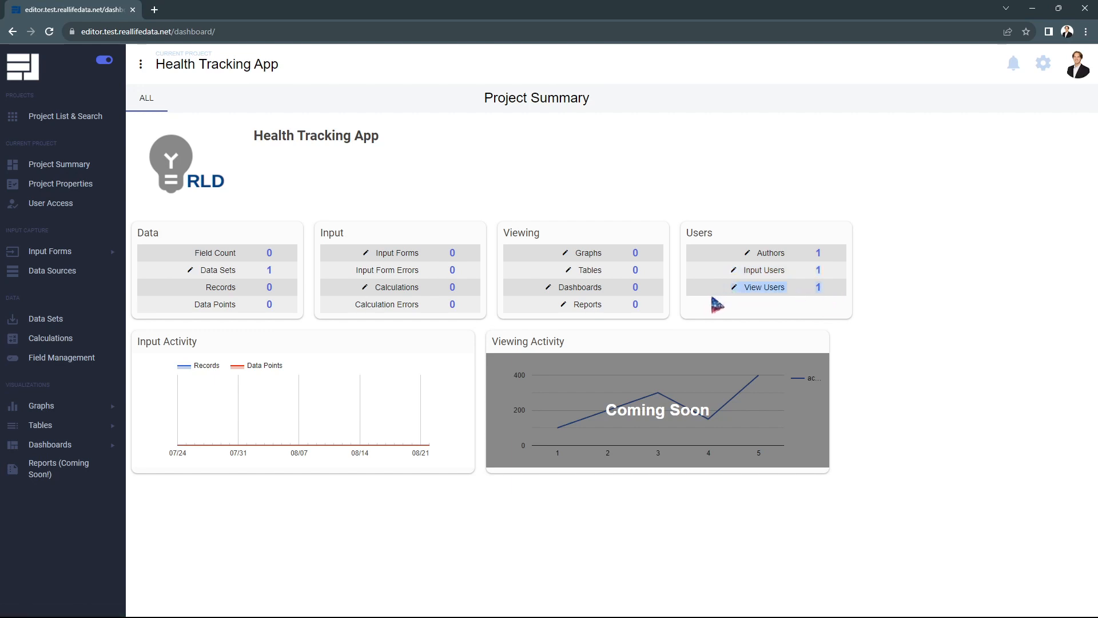
pyautogui.moveTo(834, 256); pyautogui.dragTo(732, 256)
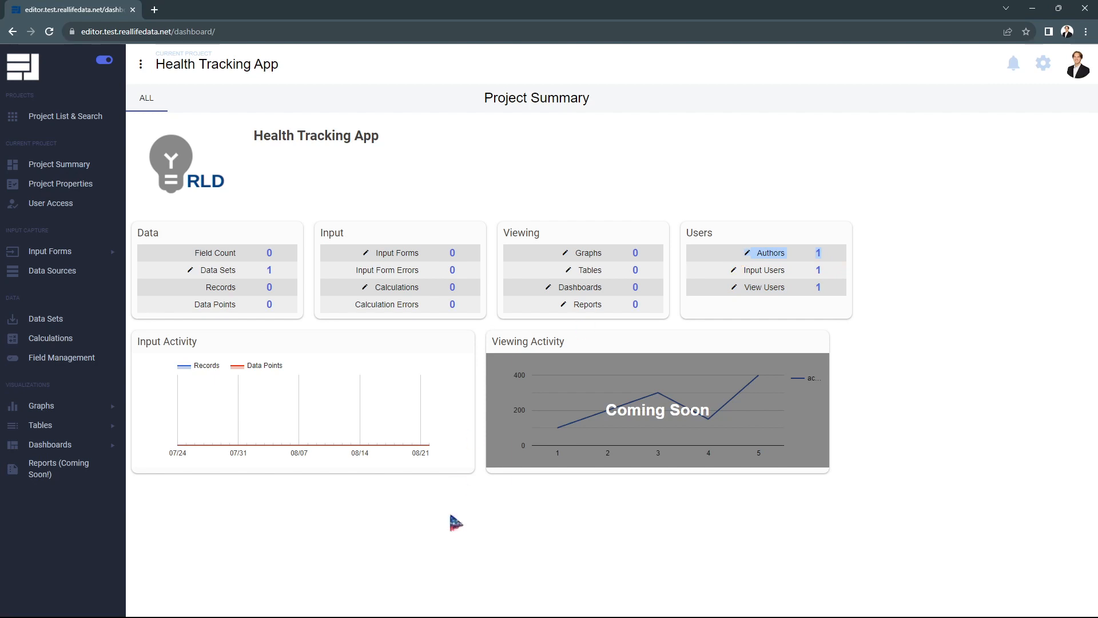
pyautogui.click(438, 574)
pyautogui.moveTo(284, 446)
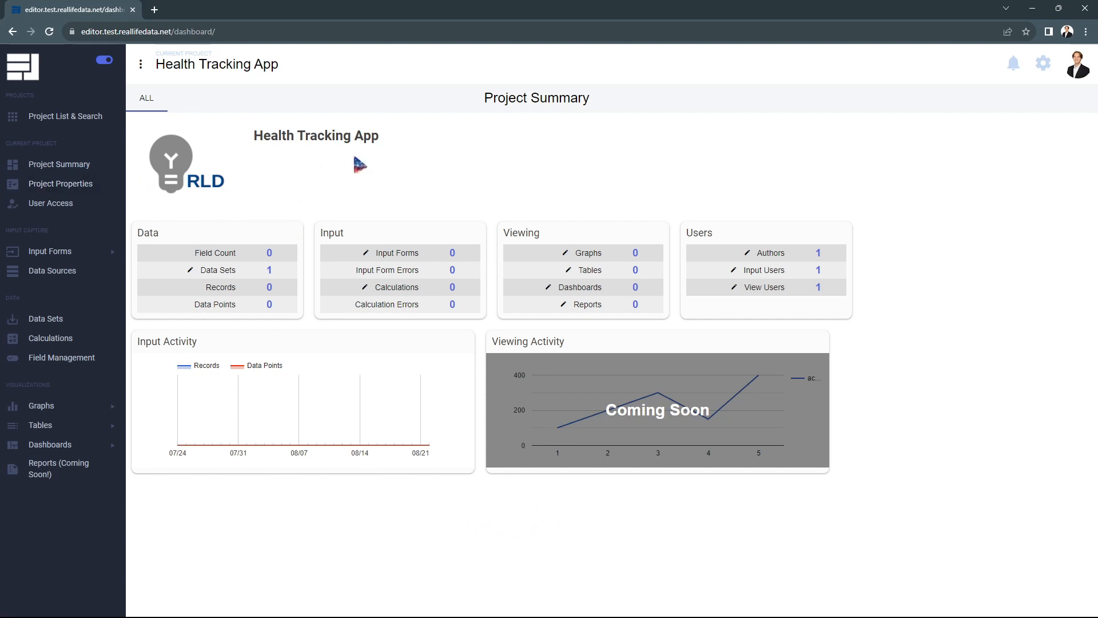
pyautogui.click(80, 189)
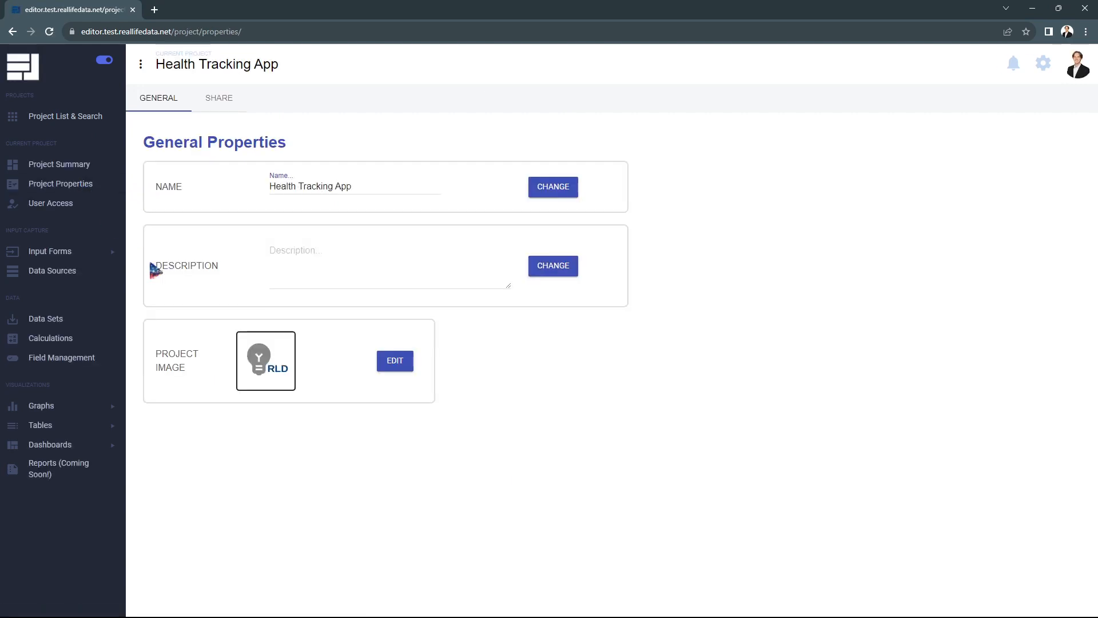
# Rename the project to 'Mental Health Tracking App'.
pyautogui.click(272, 190)
pyautogui.write('Mental')
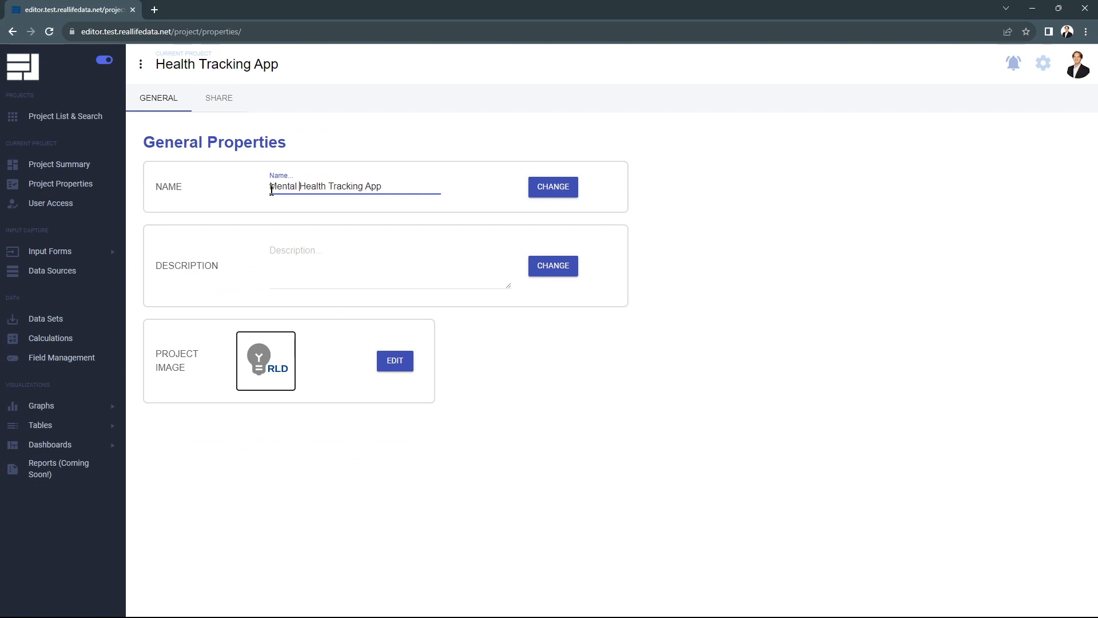
pyautogui.click(552, 192)
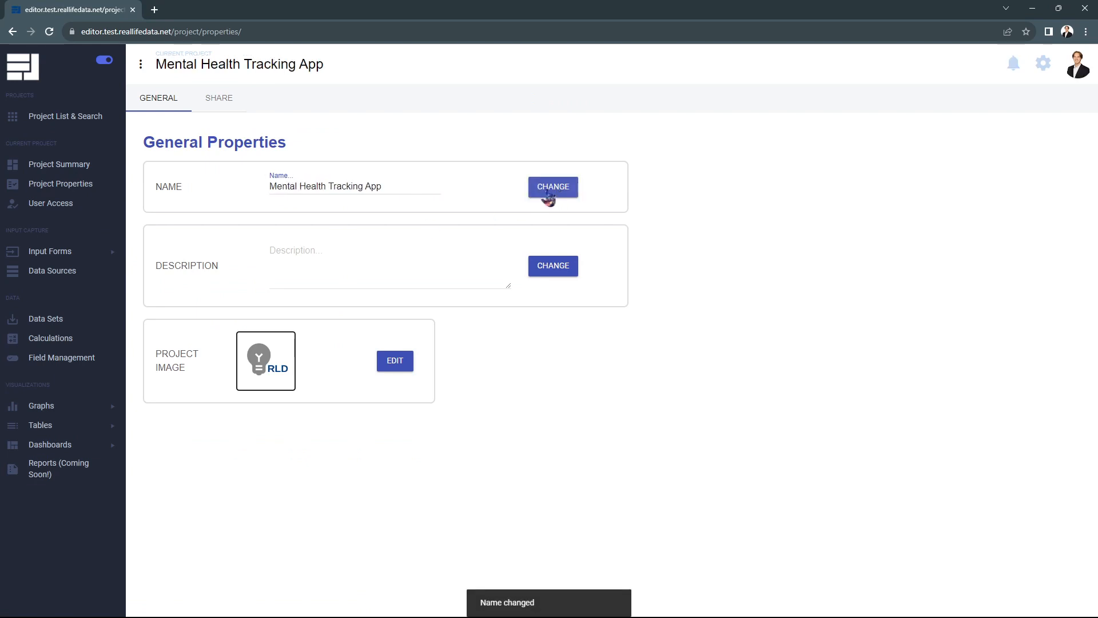
# Save the project description 'App for tracking my mental he…'.
pyautogui.click(402, 265)
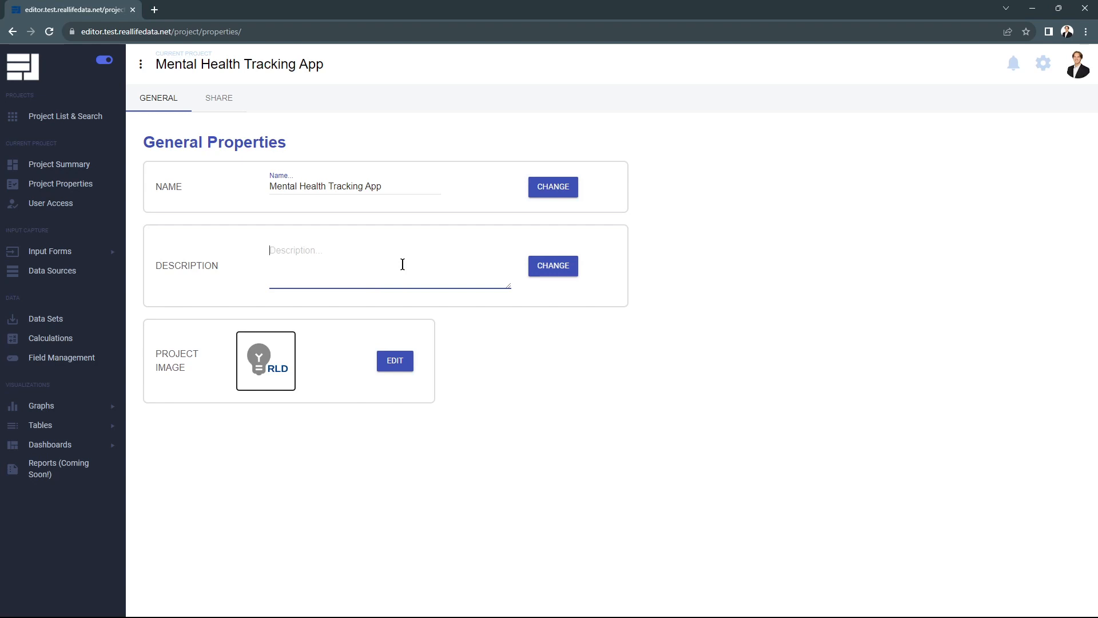
pyautogui.write('App for tracking my mental health in any given month')
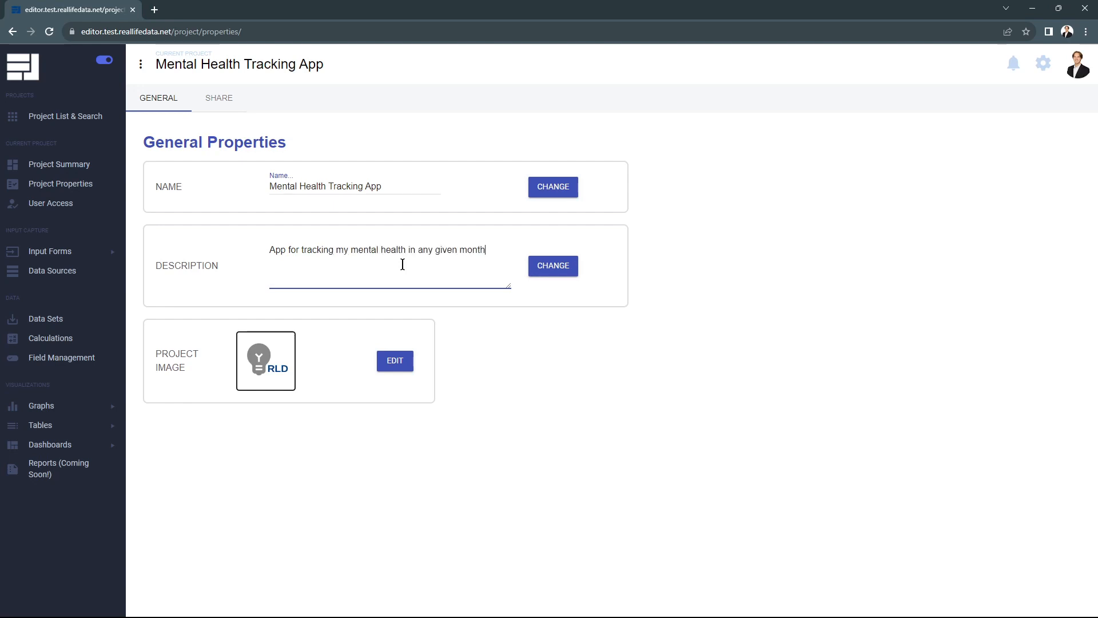
pyautogui.click(555, 272)
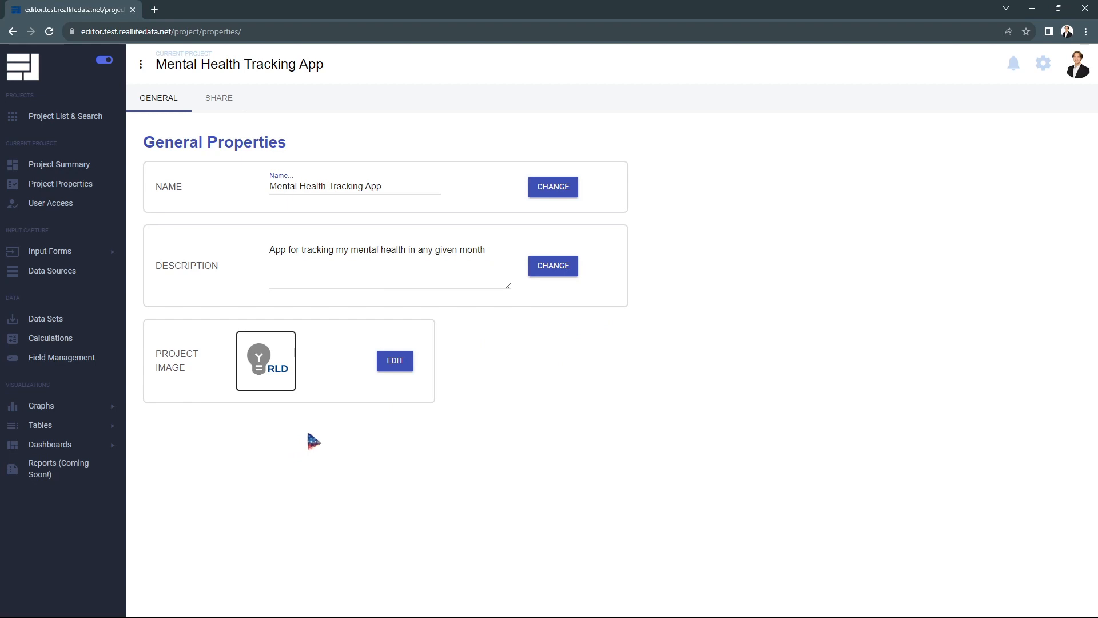
# Upload the blurred office building photo as the project image.
pyautogui.click(396, 361)
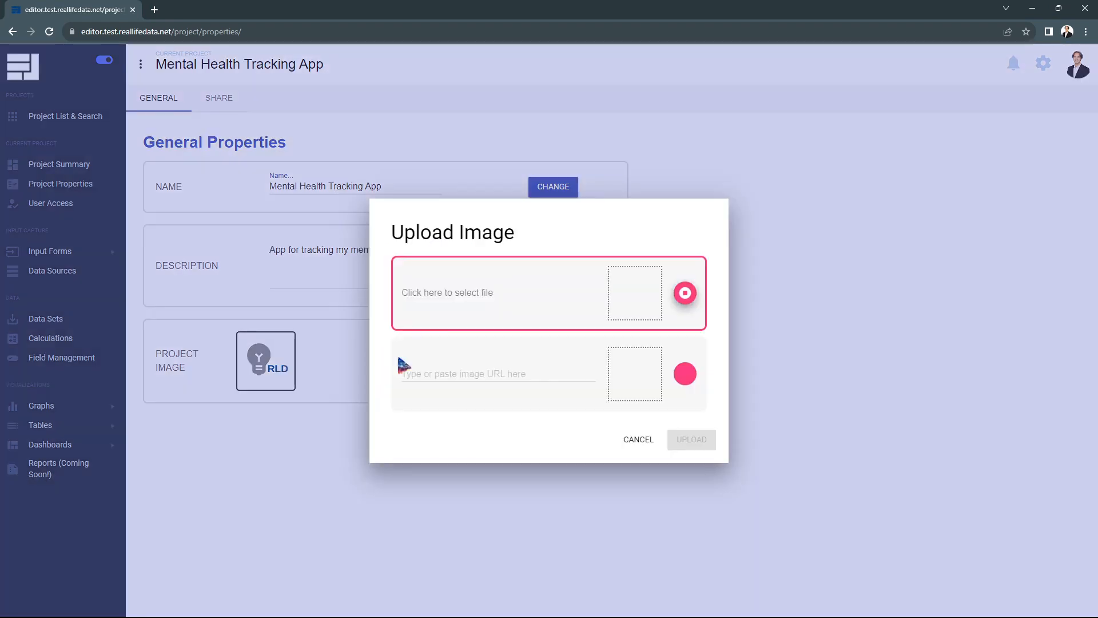
pyautogui.click(448, 297)
pyautogui.click(167, 144)
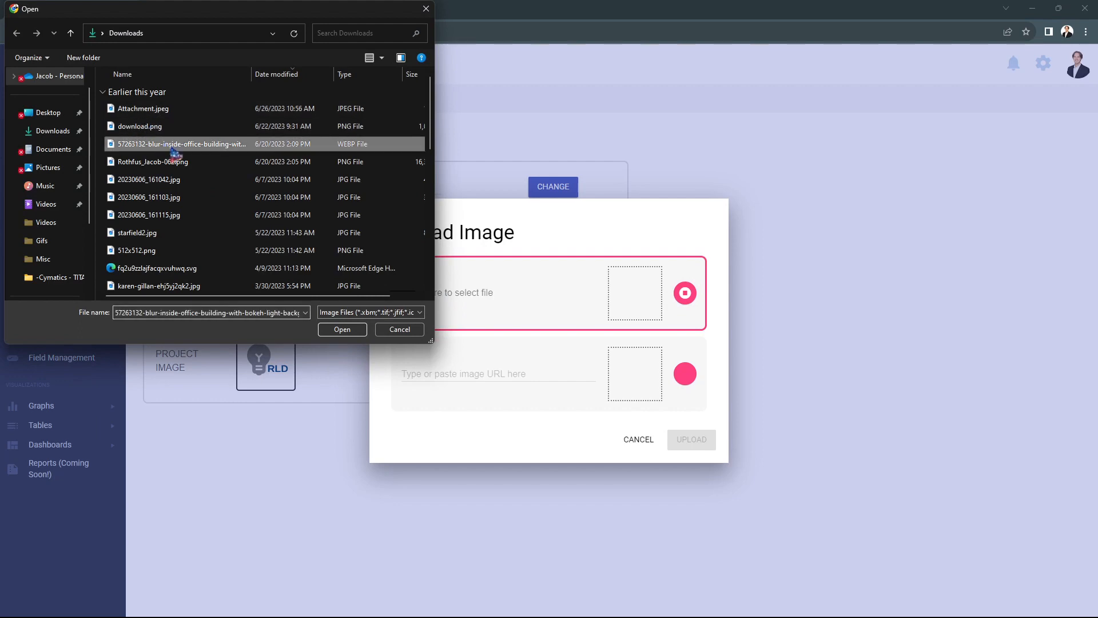
pyautogui.click(351, 330)
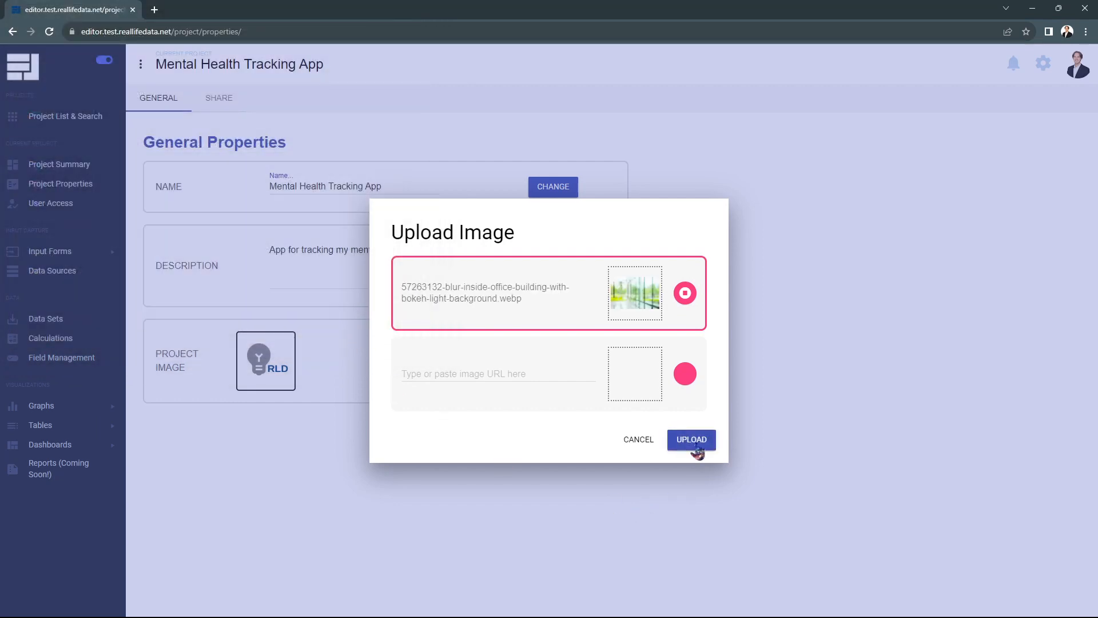
pyautogui.click(692, 440)
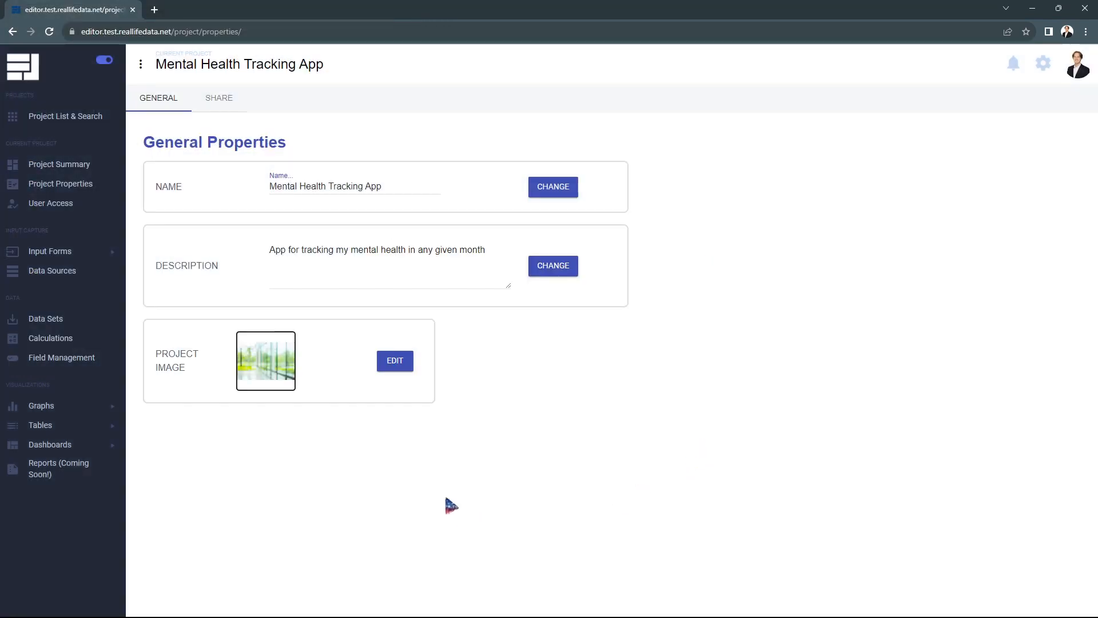
# Go through Project Summary and the project list back into Mental Health Tracking App.
pyautogui.click(66, 173)
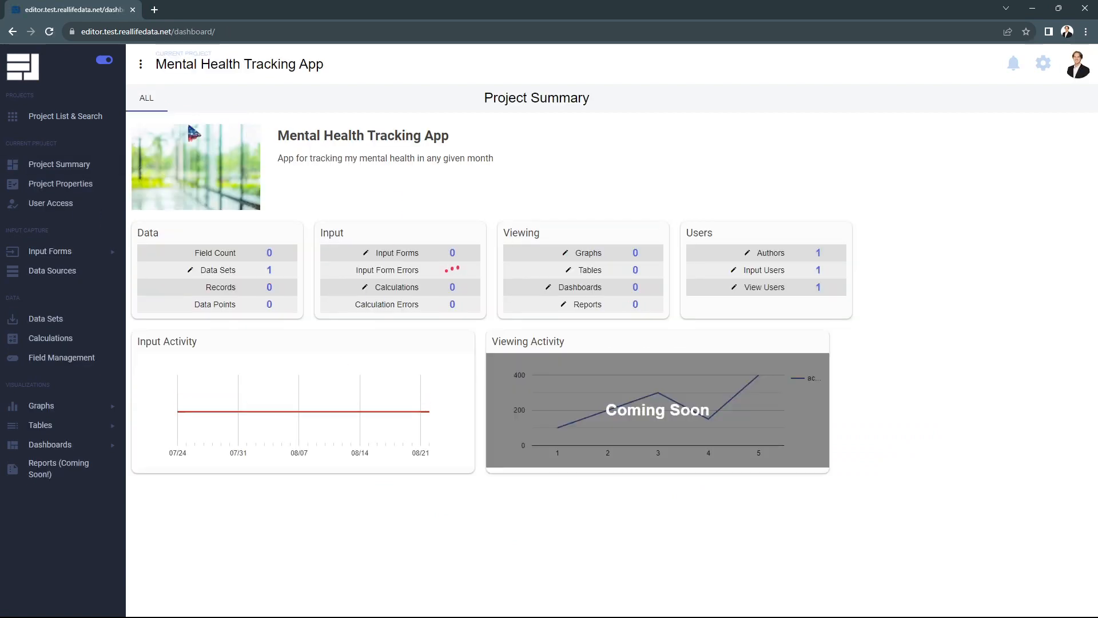
pyautogui.click(75, 119)
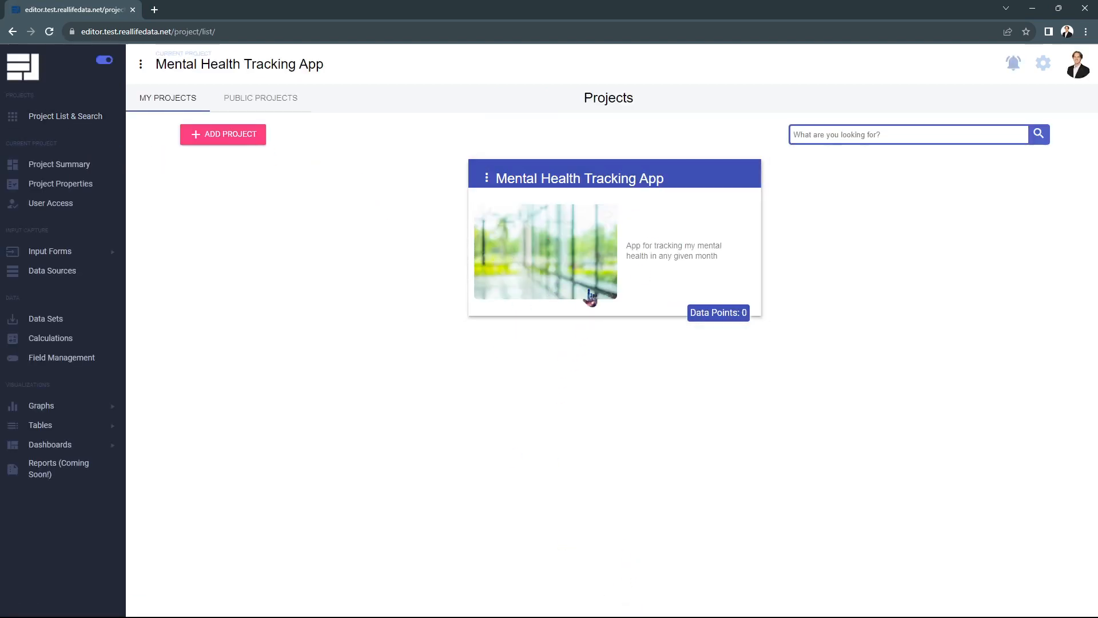
pyautogui.click(590, 257)
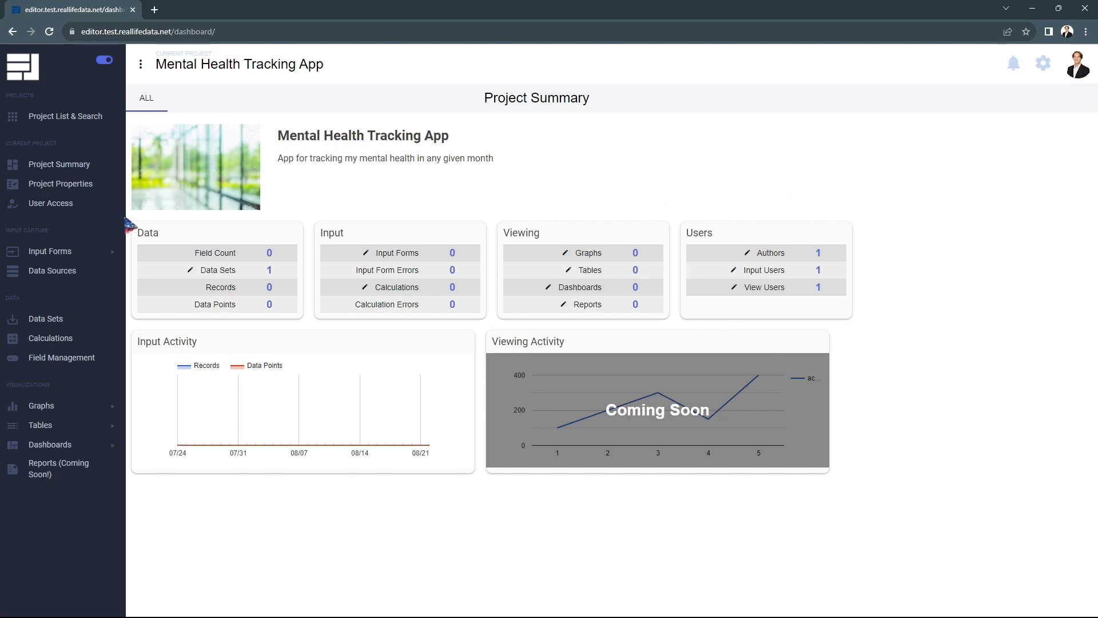
# Open User Access and read the tooltips of the Author, View and Input checkboxes.
pyautogui.click(59, 207)
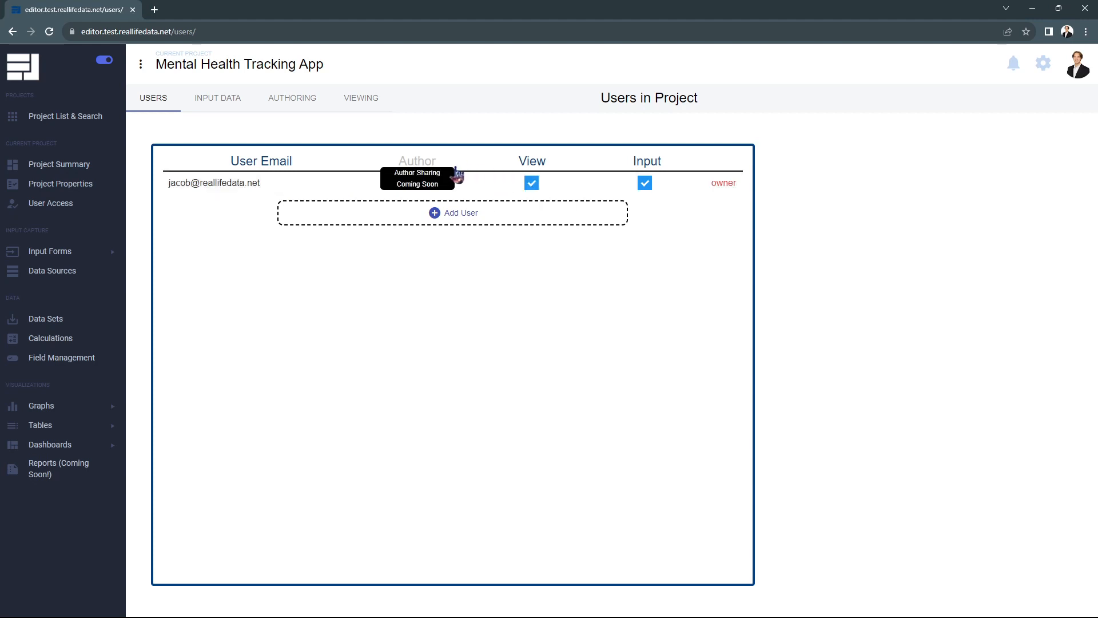
pyautogui.moveTo(439, 178)
pyautogui.moveTo(535, 182)
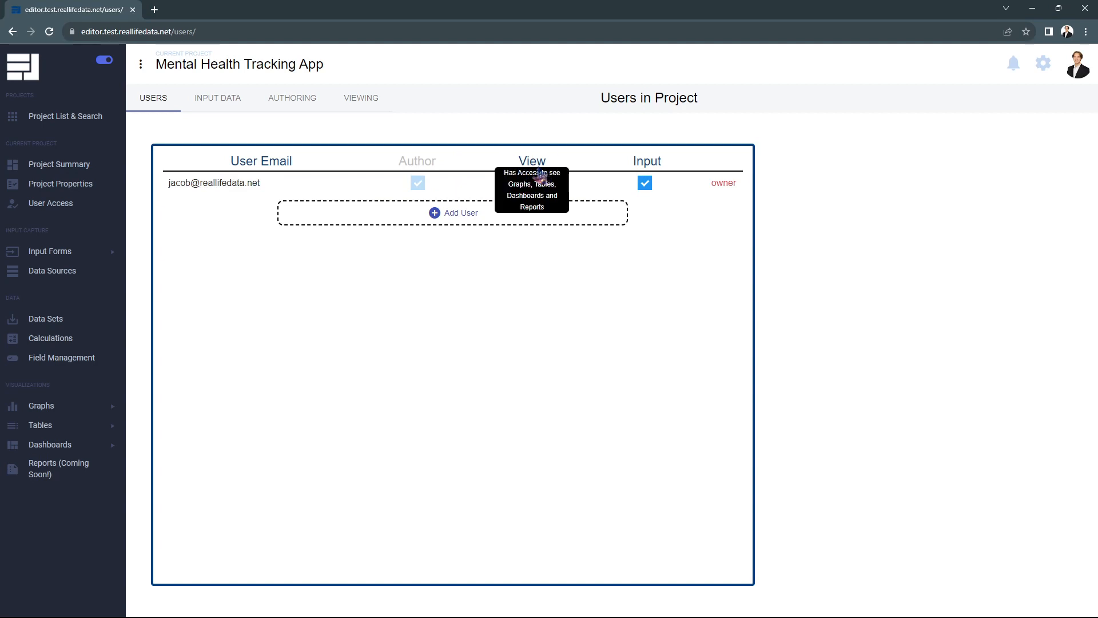
pyautogui.moveTo(654, 179)
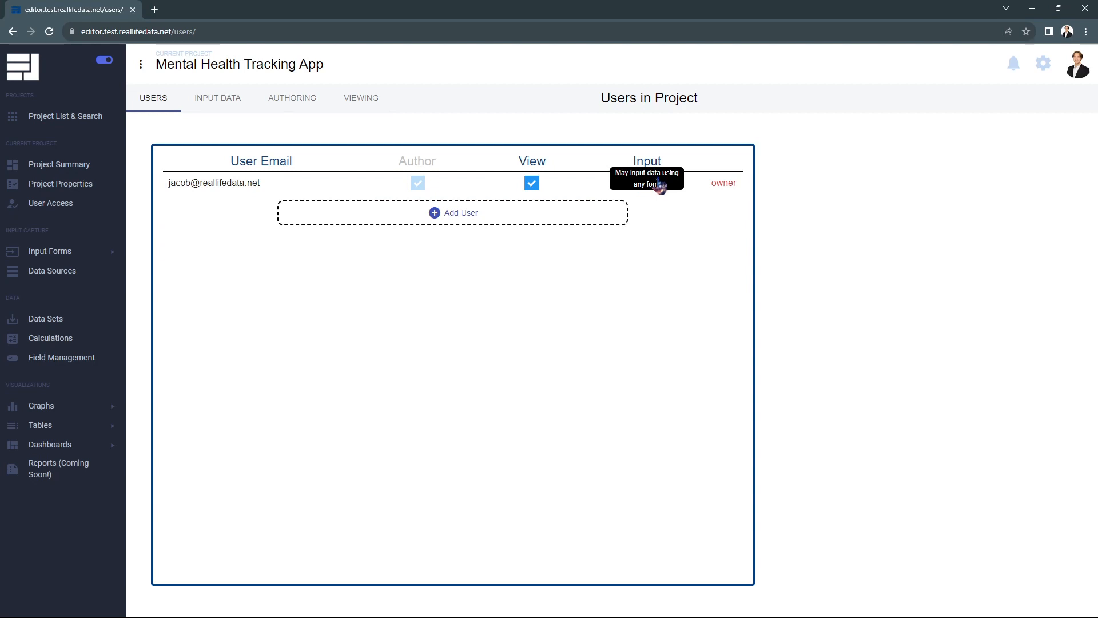
# Add a user by their e-mail address and tick View and Input in the new row.
pyautogui.click(466, 212)
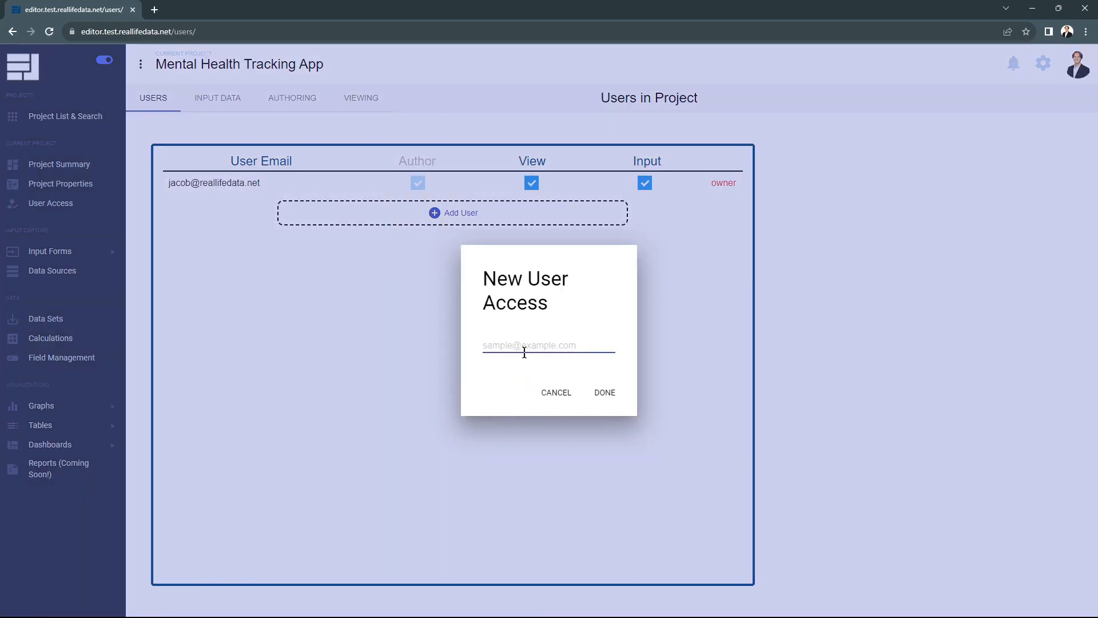
pyautogui.click(609, 395)
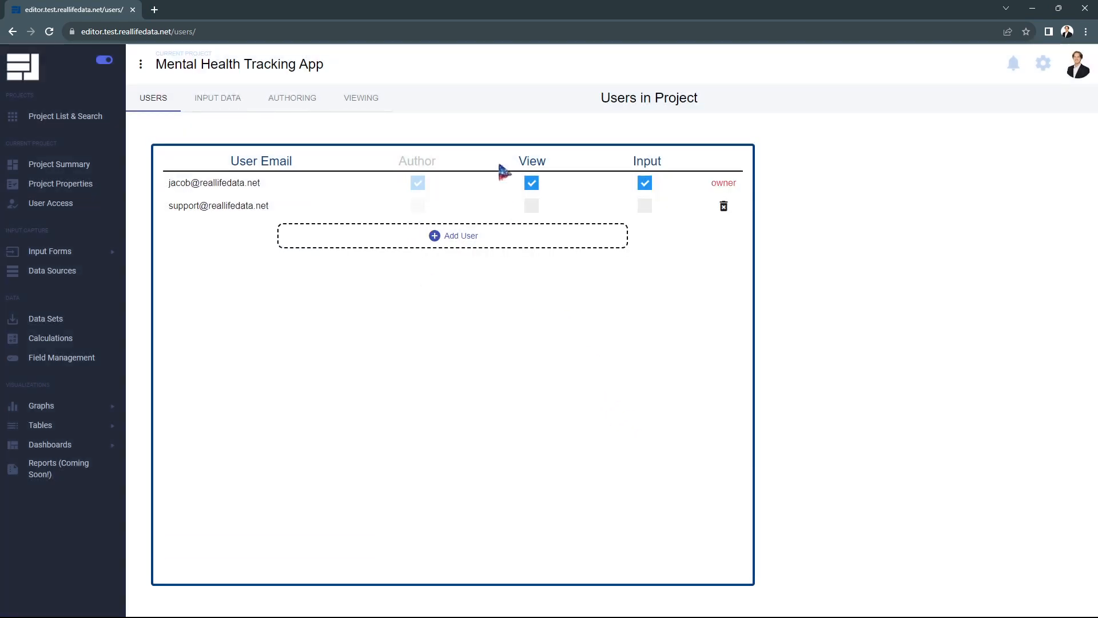
pyautogui.click(532, 207)
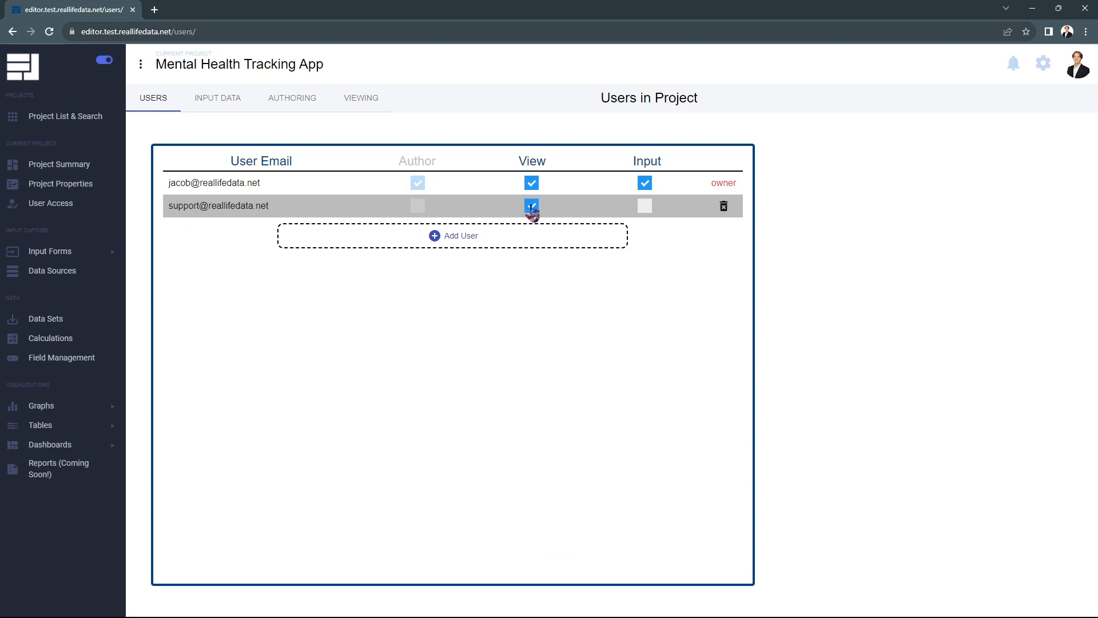
pyautogui.click(645, 207)
# Visit Project Properties and User Access, then return to the Project Summary showing 2 input and 2 view users.
pyautogui.click(80, 168)
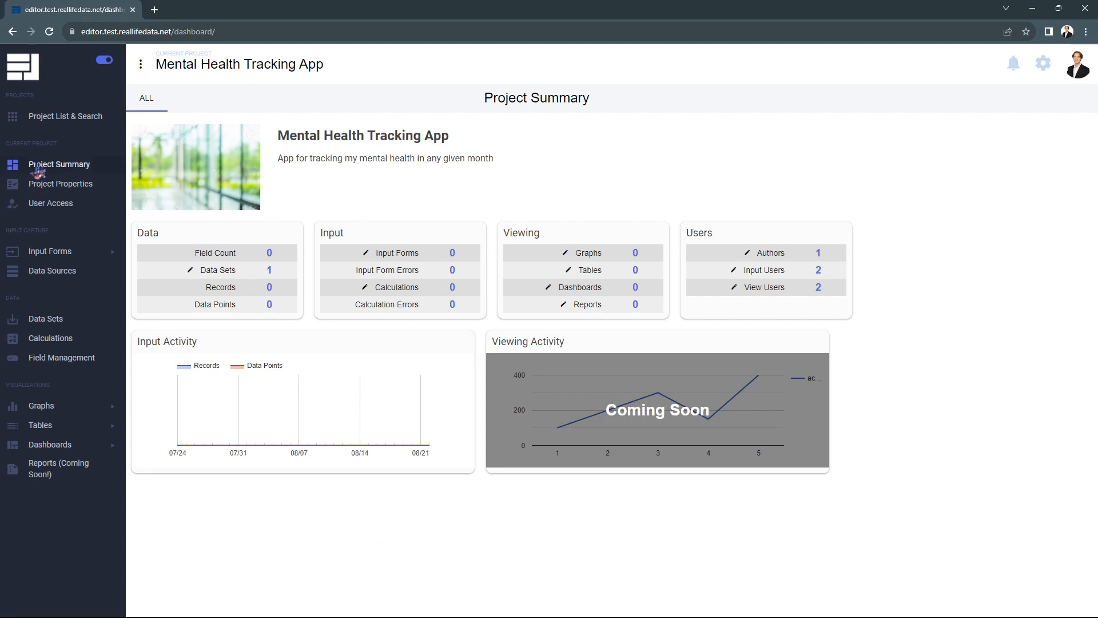
pyautogui.click(71, 184)
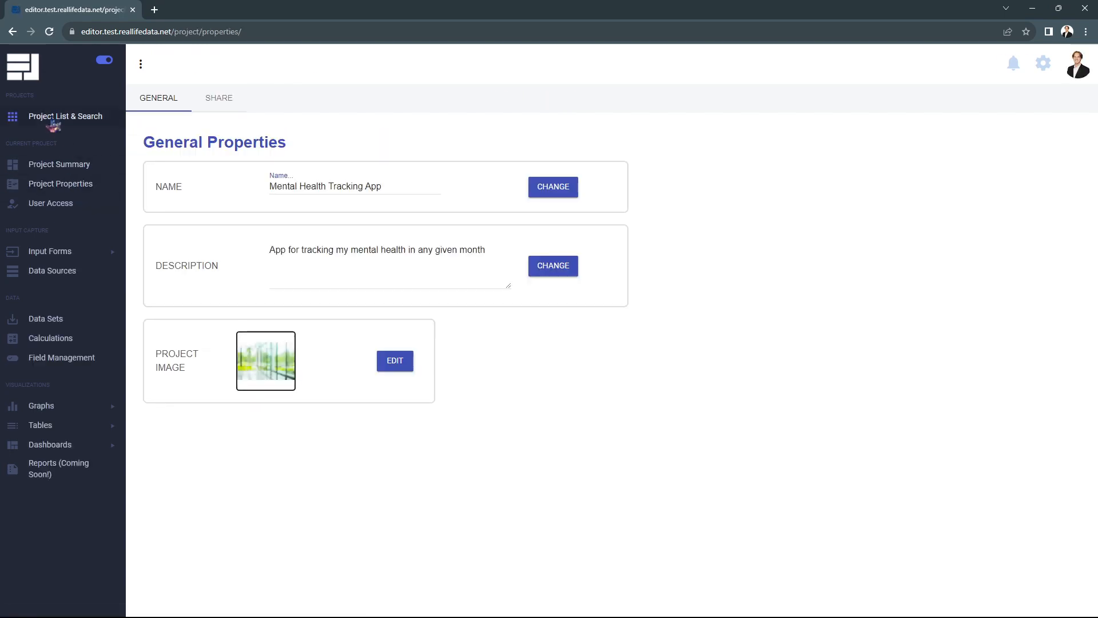
pyautogui.click(71, 210)
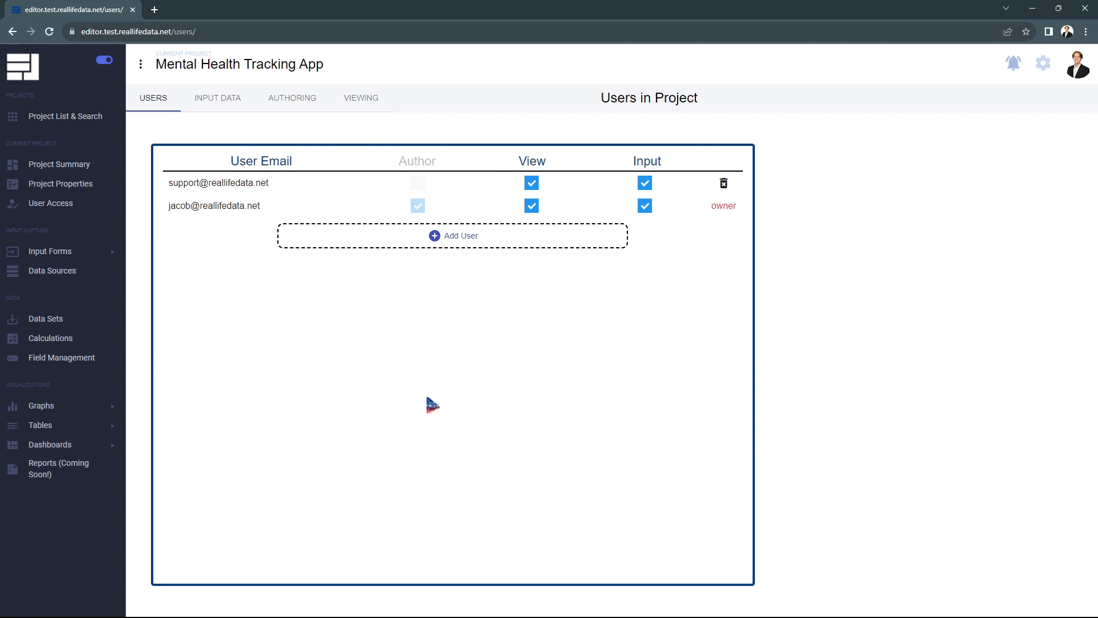
pyautogui.click(83, 170)
pyautogui.moveTo(492, 321); pyautogui.dragTo(317, 229)
pyautogui.click(417, 205)
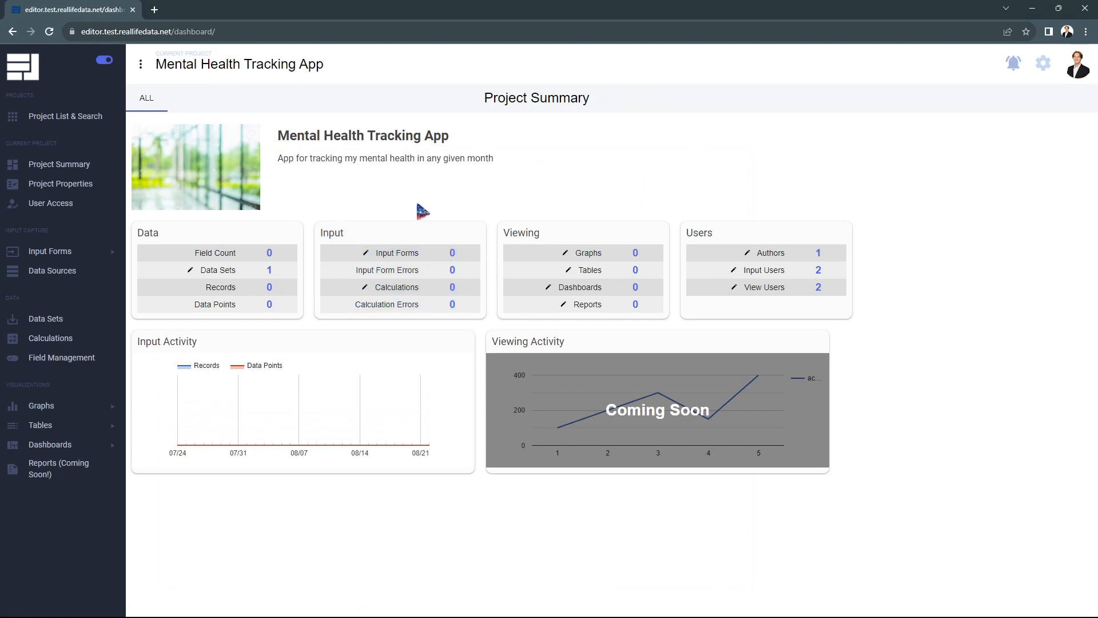